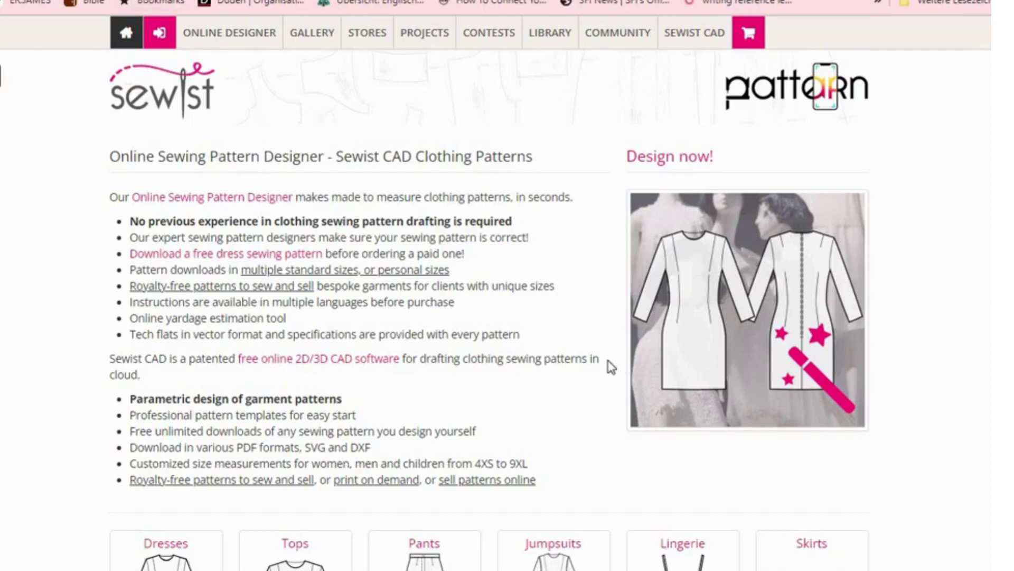
# - Go to the Sewist sign-in page using the login icon in the top bar
pyautogui.click(160, 32)
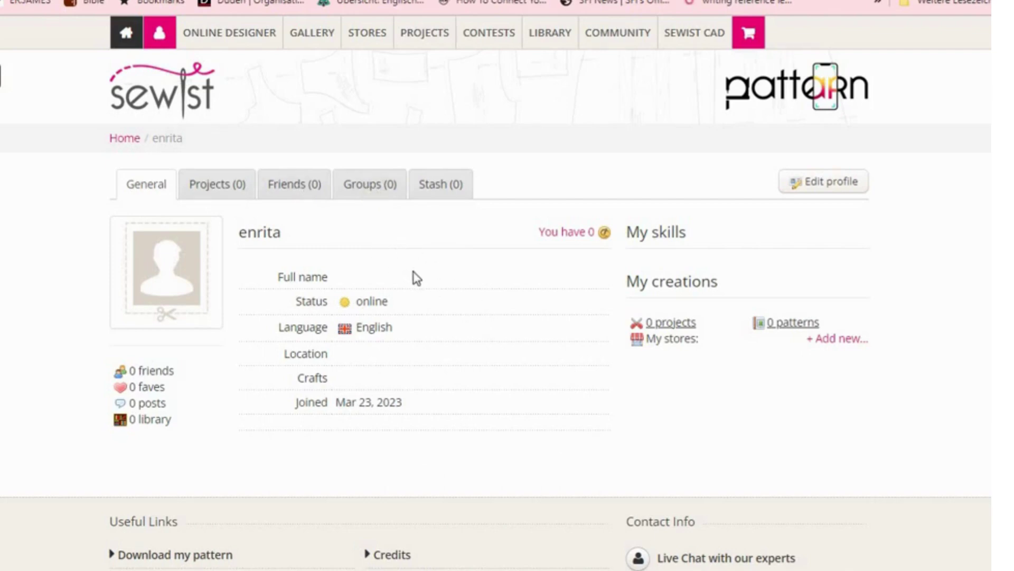
# - Look over the community options, then open the Edit profile form
pyautogui.click(627, 31)
pyautogui.click(821, 188)
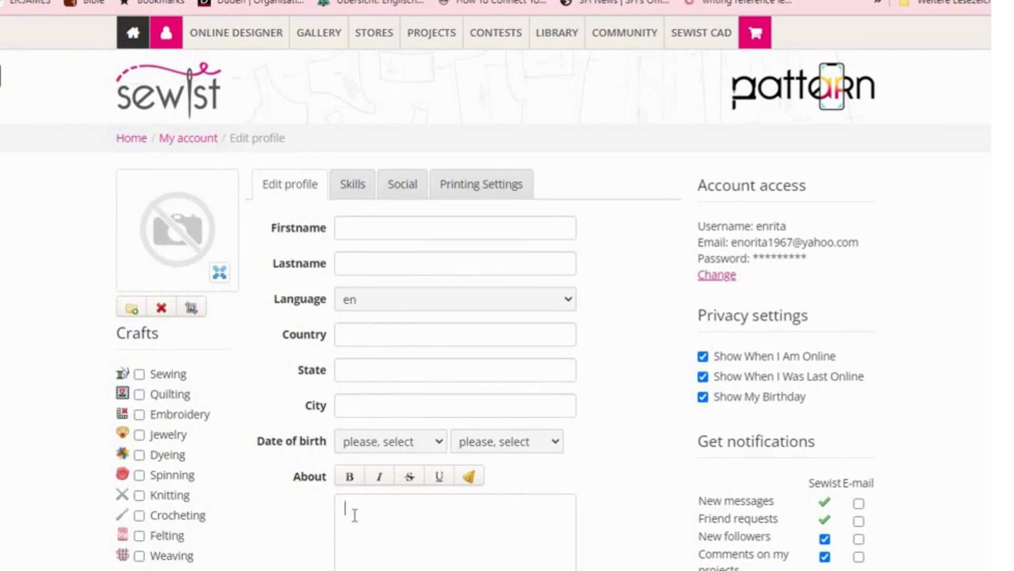
# - On the Skills tab, tick Pattern Designer, set Copyeditor to English, and choose Translator languages
pyautogui.click(352, 194)
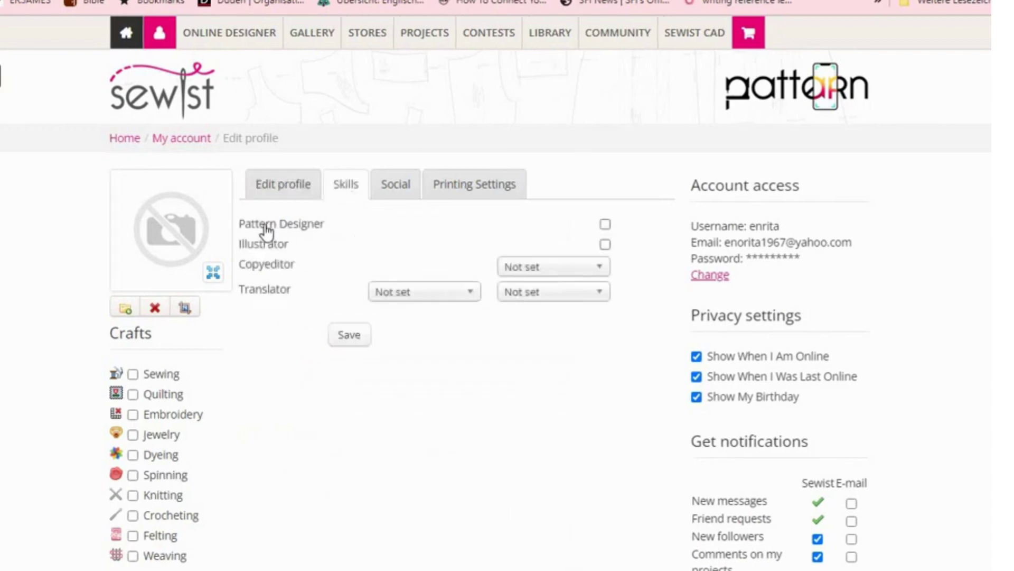
pyautogui.click(606, 225)
pyautogui.click(603, 273)
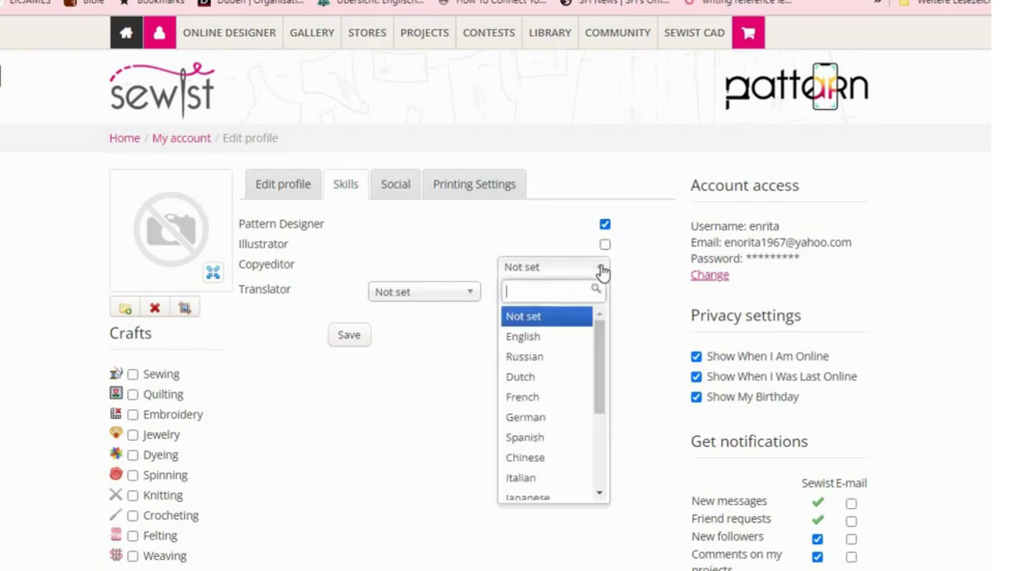
pyautogui.moveTo(602, 376)
pyautogui.mouseDown()
pyautogui.moveTo(594, 455)
pyautogui.moveTo(593, 353)
pyautogui.mouseUp()
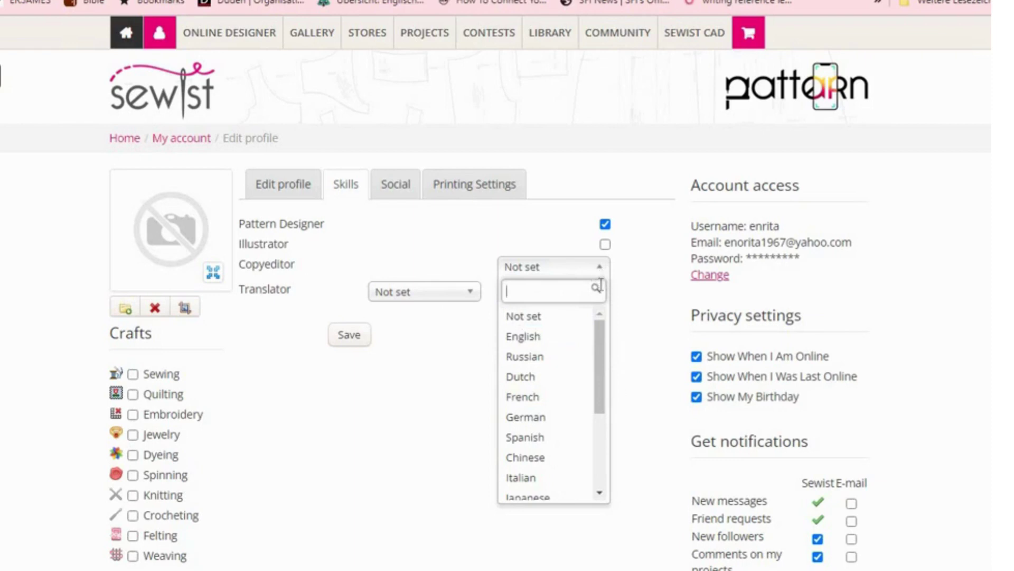
pyautogui.click(546, 344)
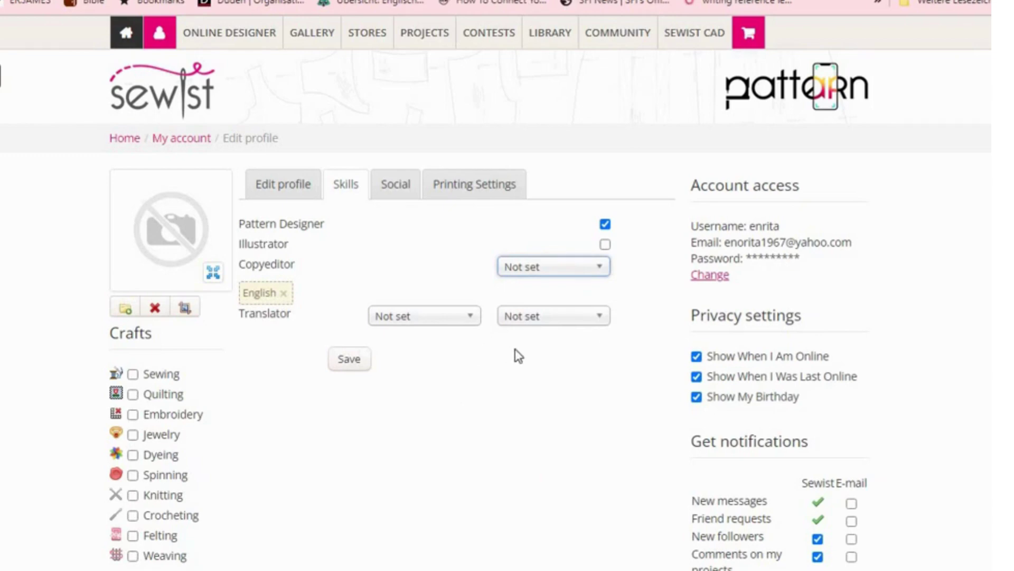
pyautogui.click(472, 320)
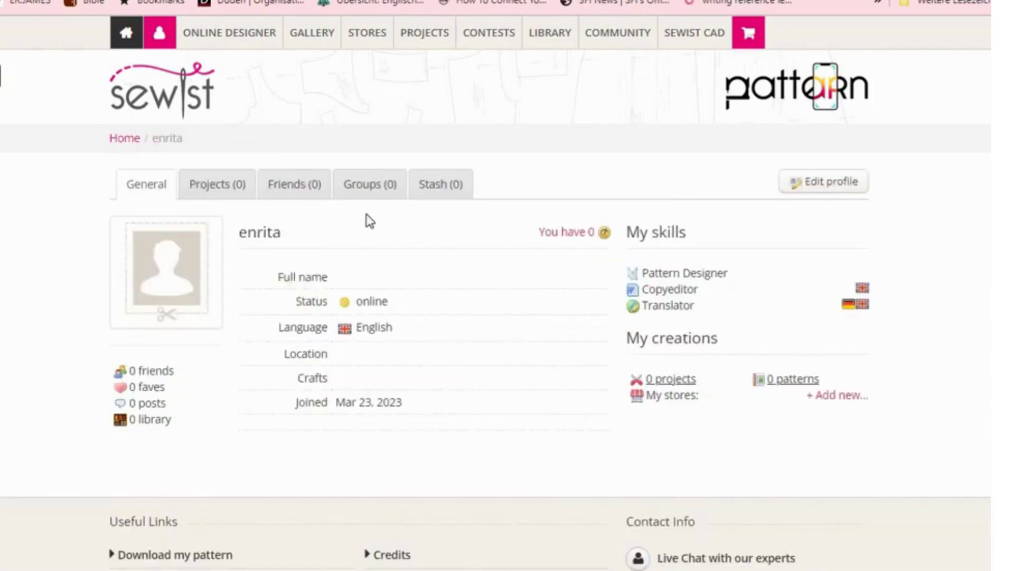
# - Return to Edit profile and show the Printing Settings: cm, UNIVERSAL, seam allowances Yes
pyautogui.click(845, 188)
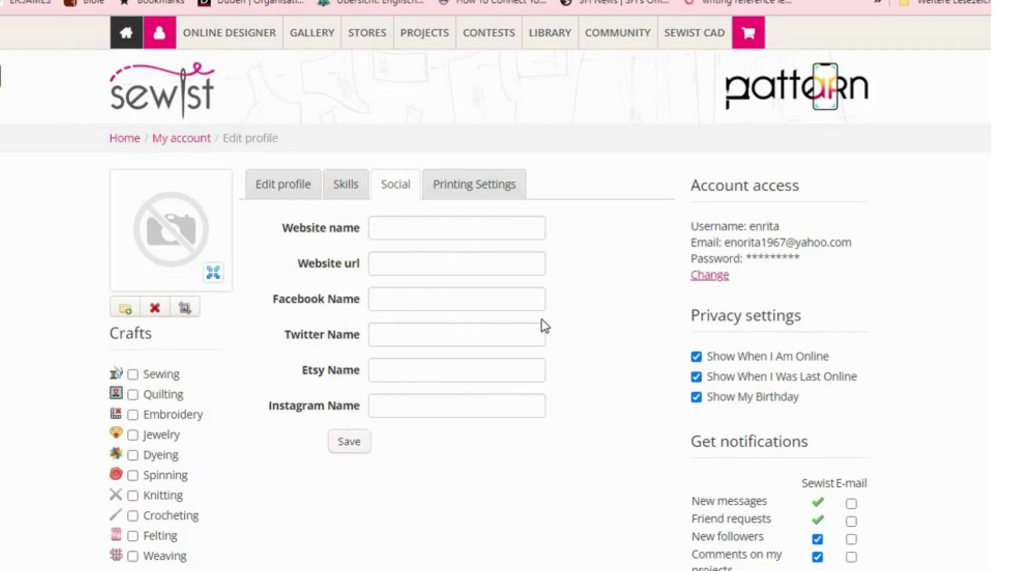
pyautogui.click(483, 186)
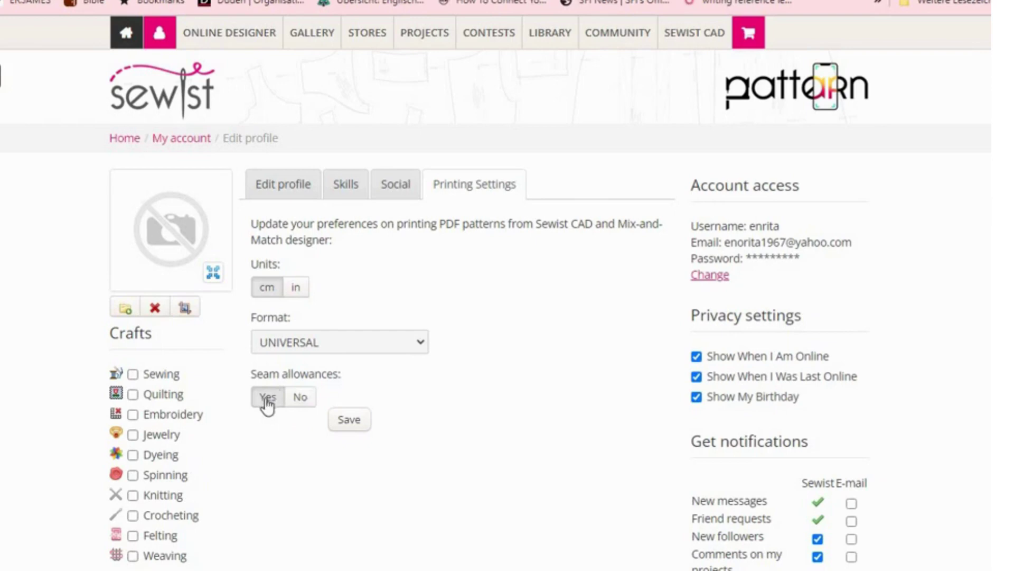
# - Save the printing preferences with cm units, UNIVERSAL format and seam allowances Yes
pyautogui.click(347, 421)
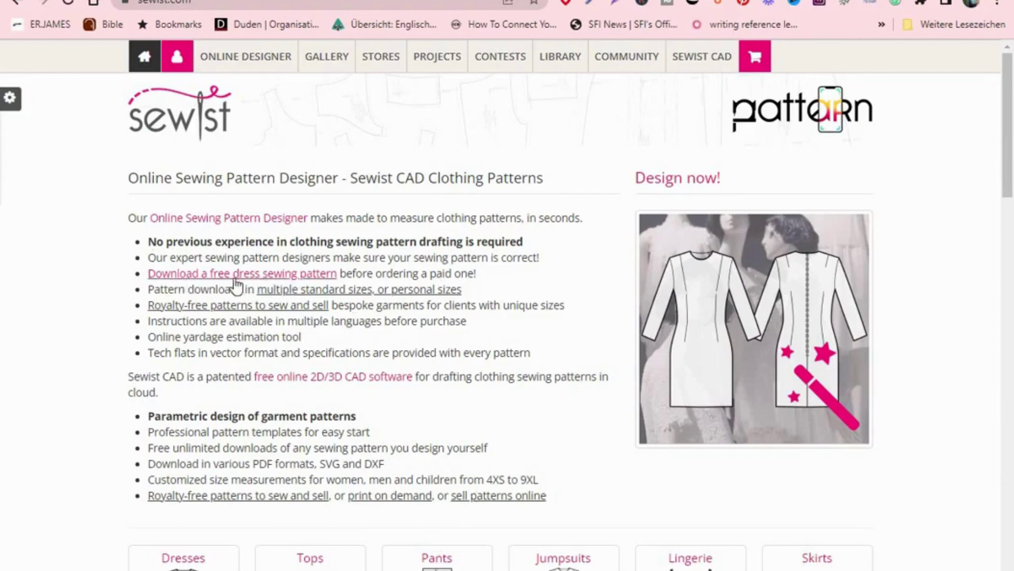
# - Open the free dress pattern design #1840505 and tick standard size M
pyautogui.click(303, 278)
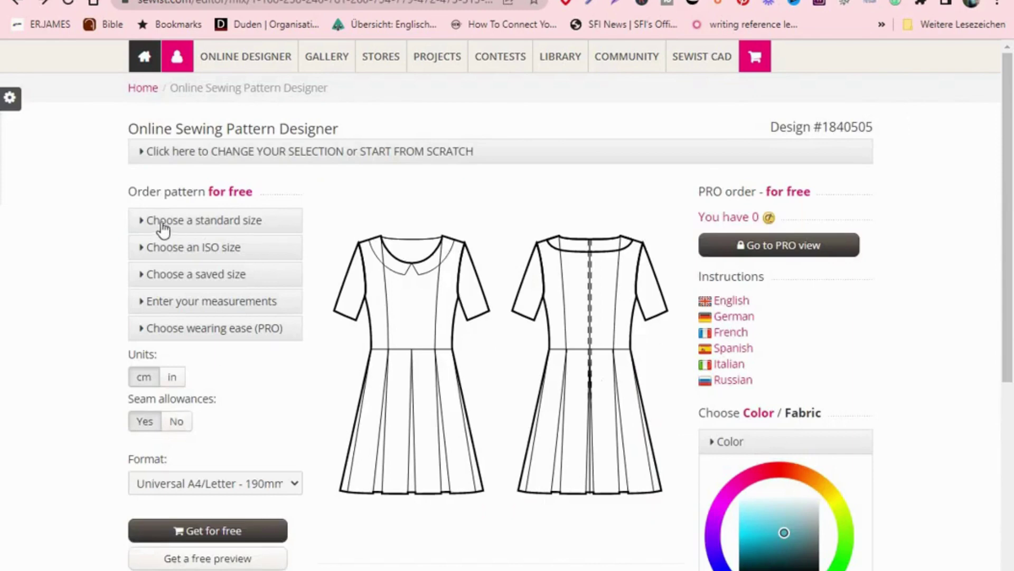
pyautogui.click(222, 230)
pyautogui.click(178, 270)
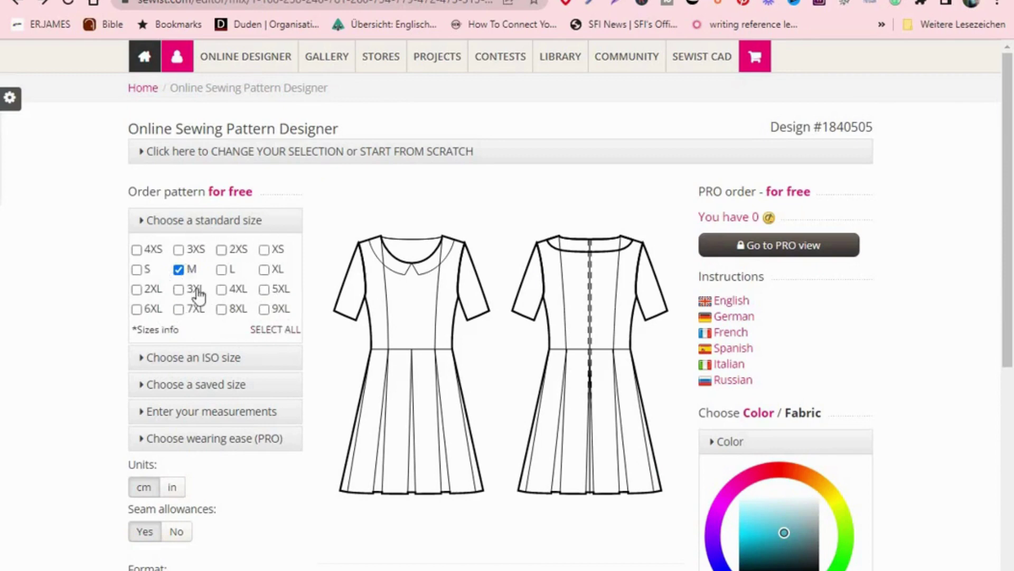
# - Untick size M and browse the ISO heights without choosing, leaving no size selected
pyautogui.click(180, 274)
pyautogui.click(229, 228)
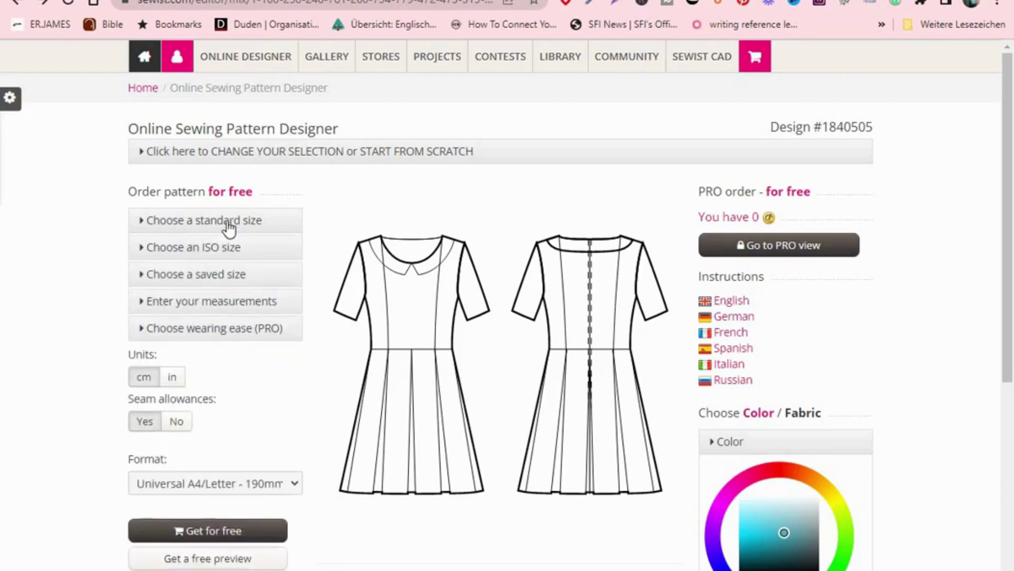
pyautogui.click(194, 252)
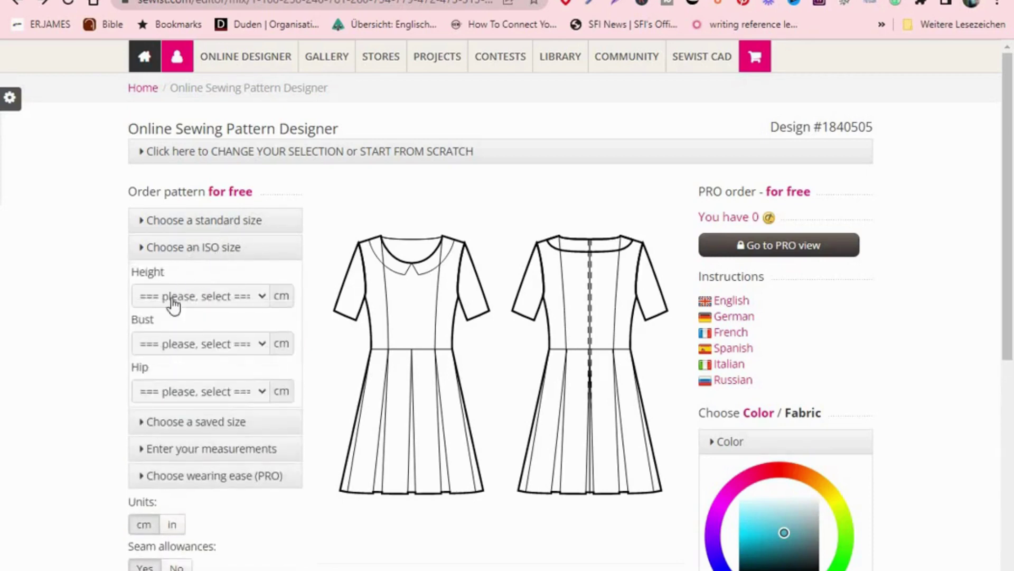
pyautogui.click(263, 299)
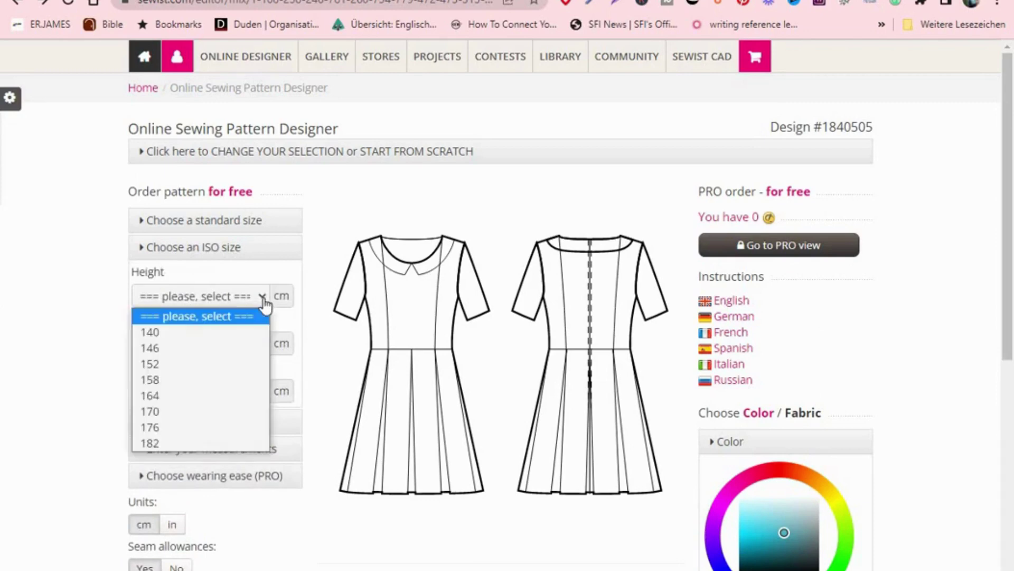
pyautogui.click(264, 300)
pyautogui.click(196, 421)
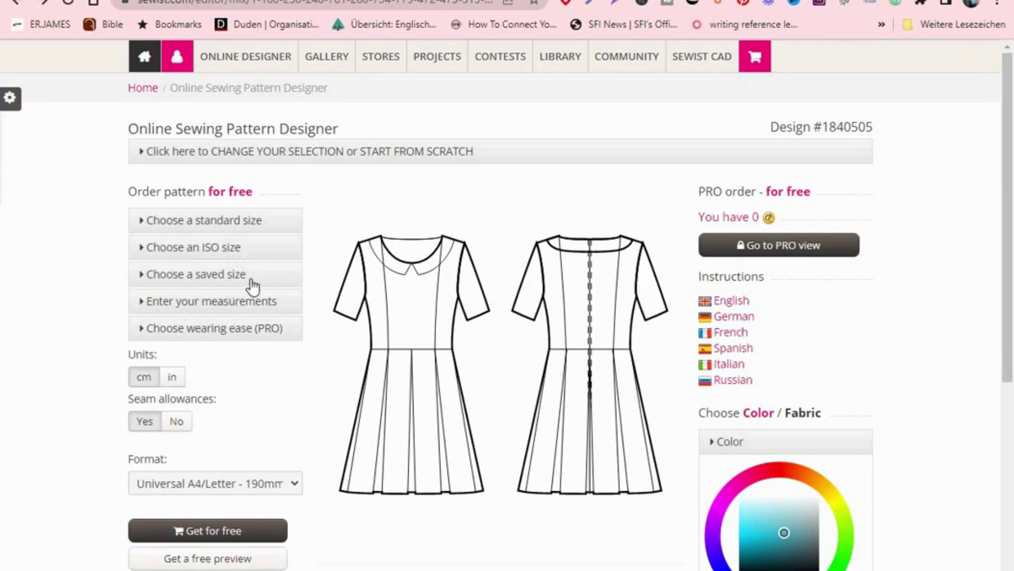
# - Enter measurements in cm: height 172, bust 94, underbust 81, waist 78, hip 100, full hip 108
pyautogui.click(199, 310)
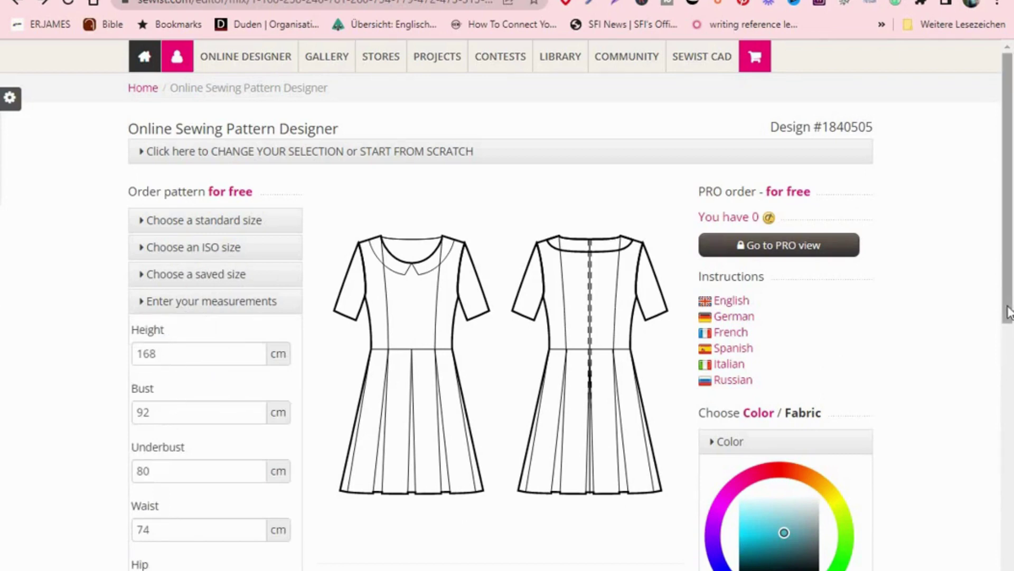
pyautogui.scroll(-5, 1009, 315)
pyautogui.scroll(4, 1009, 315)
pyautogui.write('100')
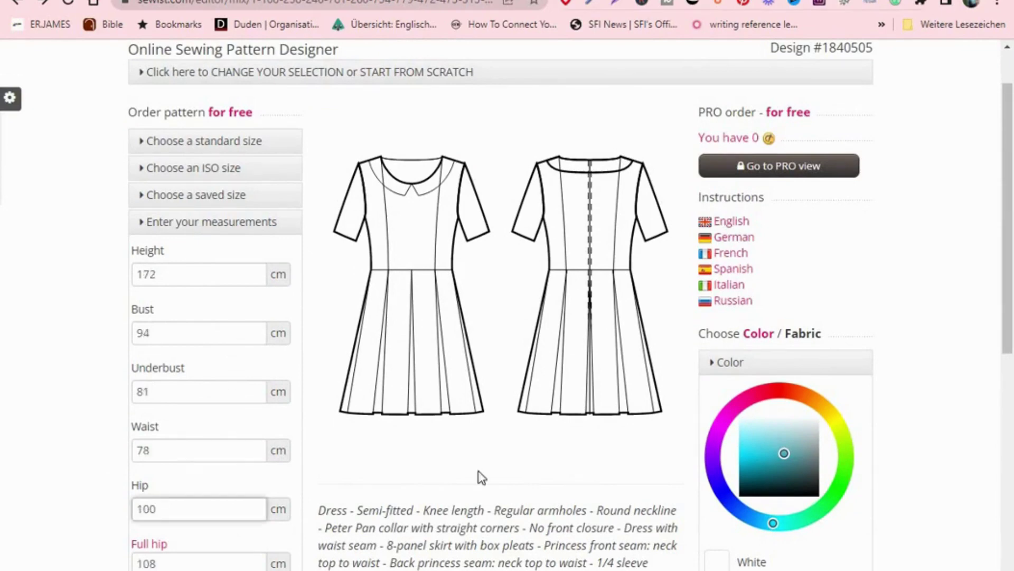
pyautogui.scroll(-3, 482, 477)
# - View the wearing ease in inches, switch back to cm, and request a free pattern preview
pyautogui.click(226, 448)
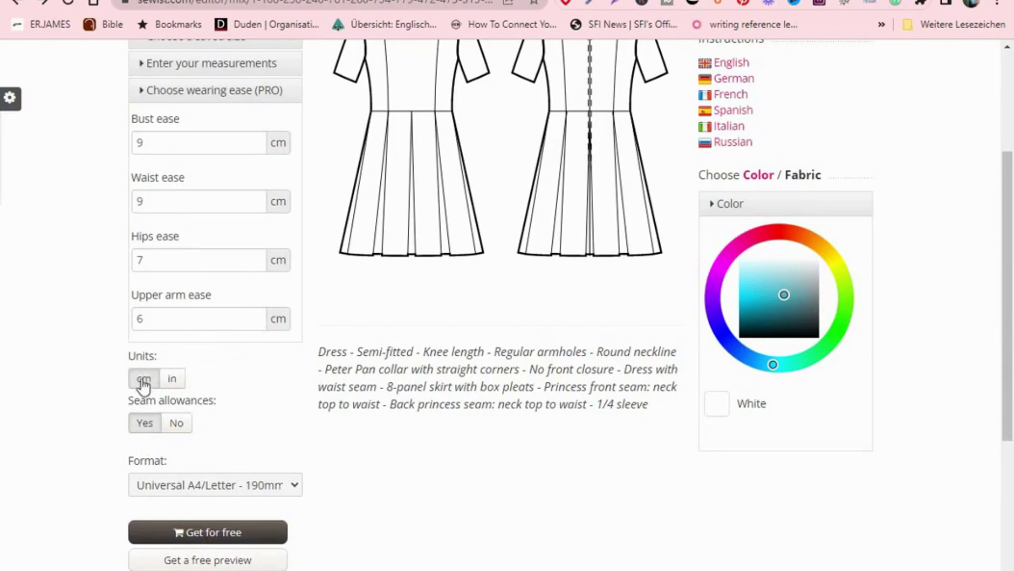
pyautogui.click(173, 378)
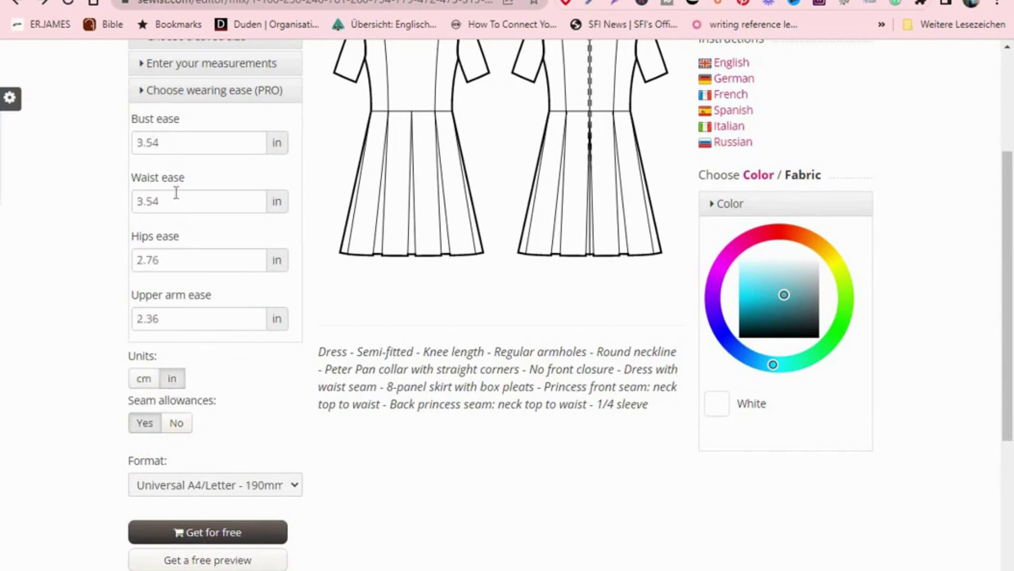
pyautogui.click(145, 385)
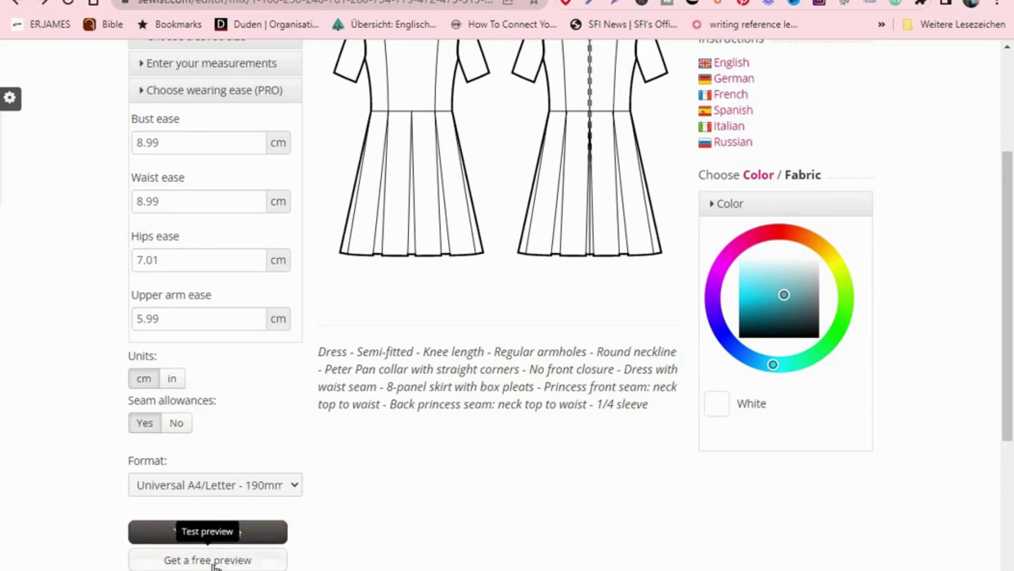
pyautogui.click(214, 564)
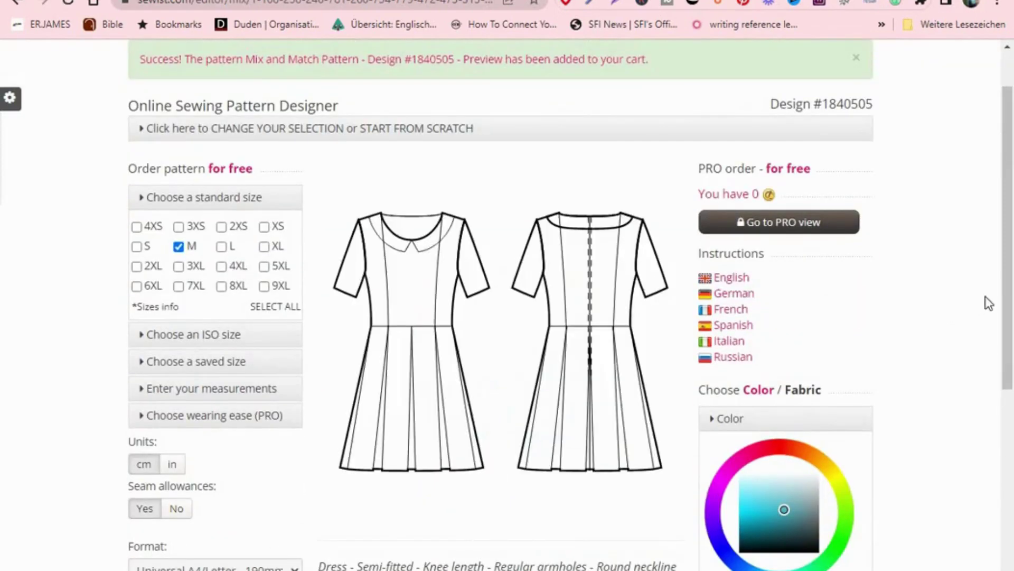
# - Order the full Mix and Match Pattern #1840505 for free with 'Get for free'
pyautogui.scroll(2, 1011, 302)
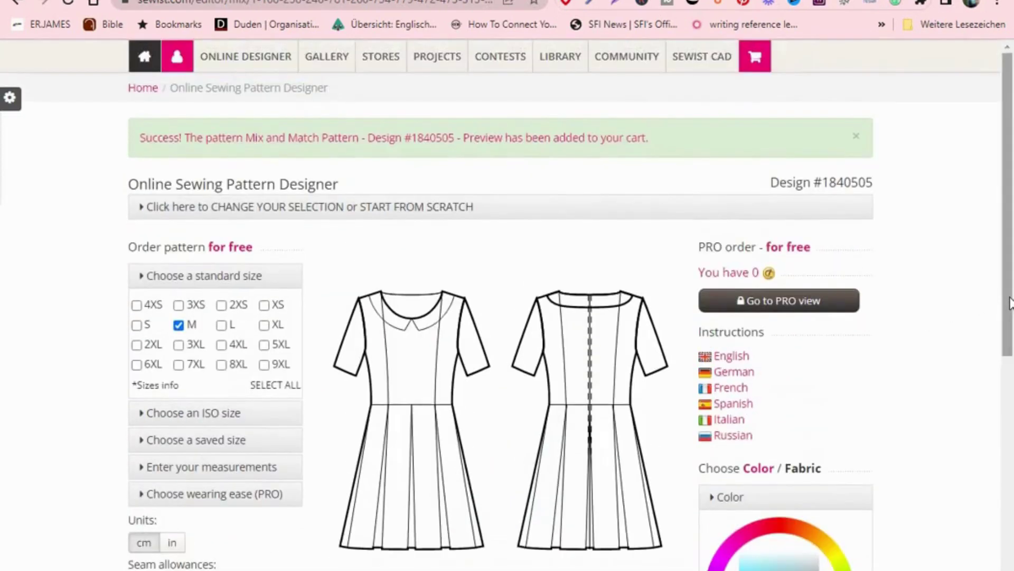
pyautogui.scroll(-5, 1010, 302)
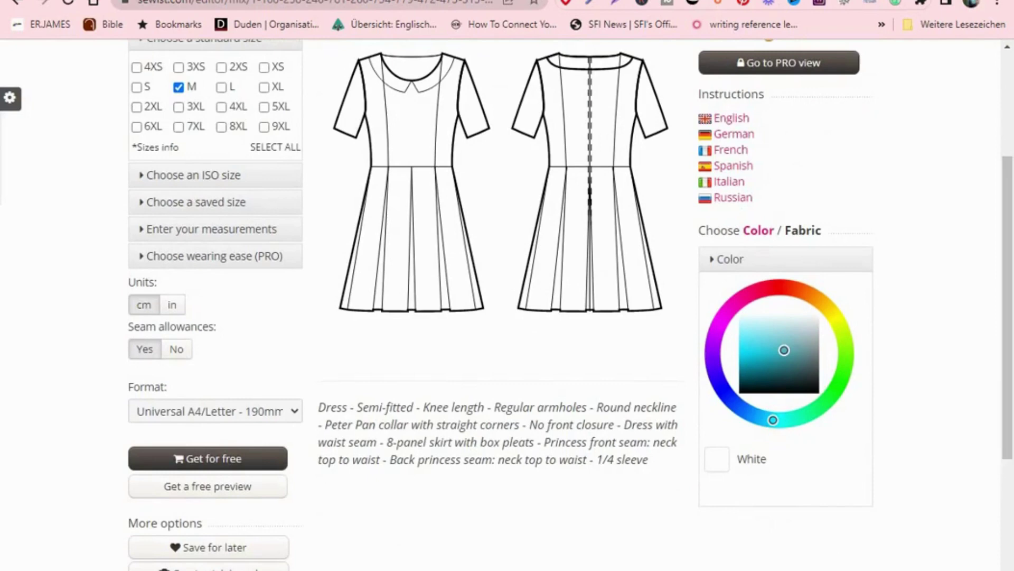
pyautogui.click(211, 463)
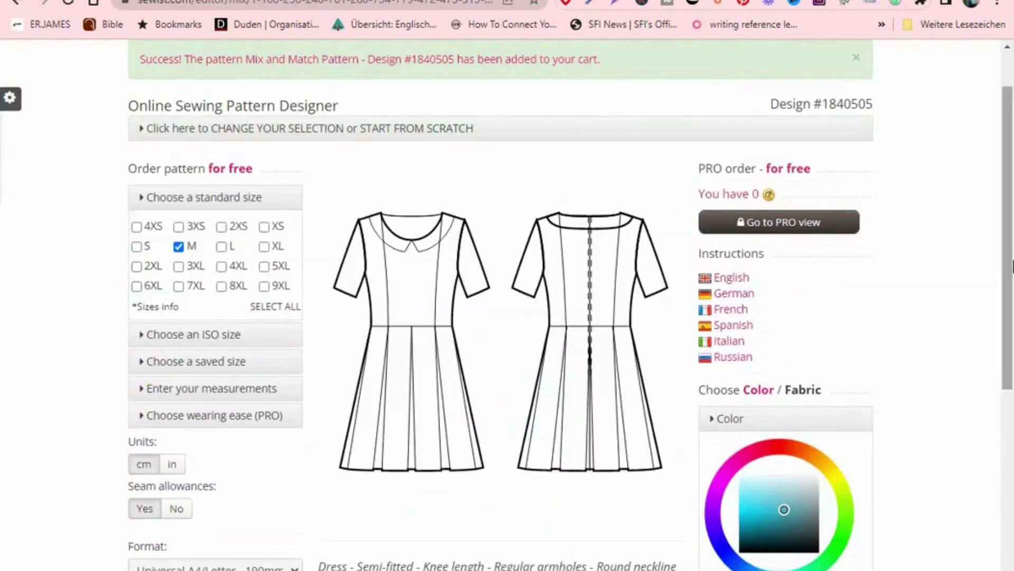
pyautogui.scroll(2, 1011, 267)
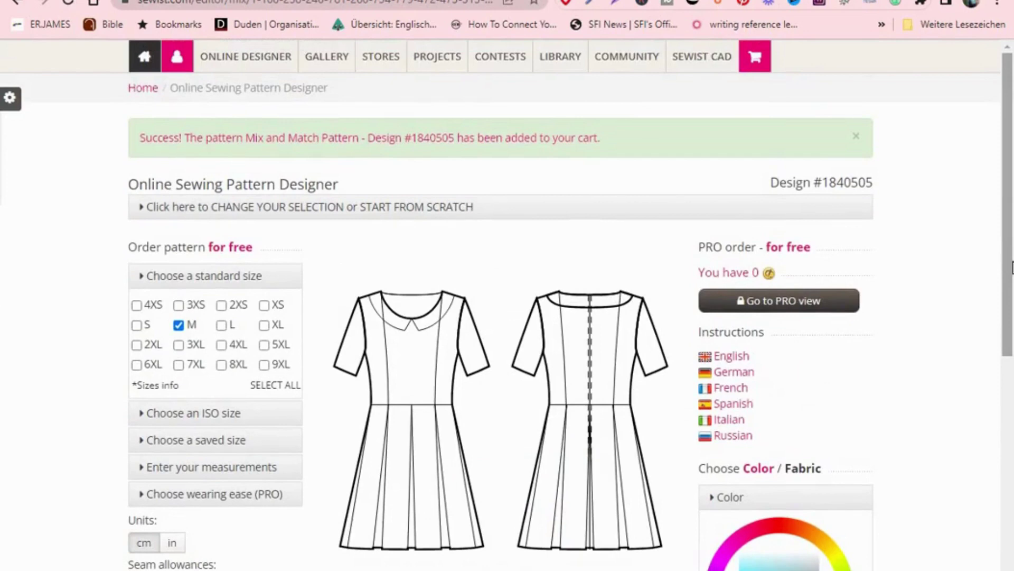
# - Open the cart and delete the Preview item, leaving only Design #1840505 at a $0.00 total
pyautogui.click(528, 144)
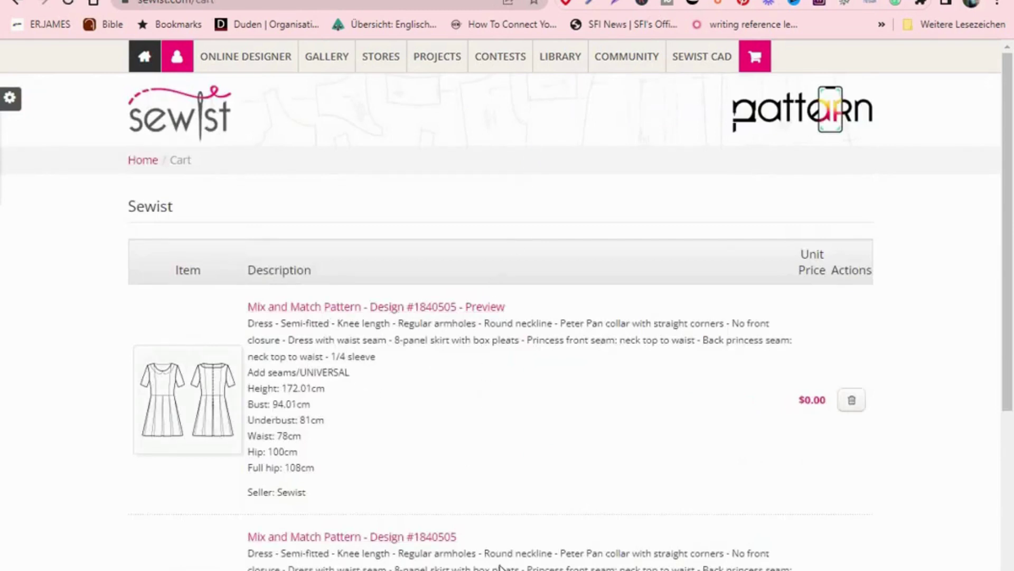
pyautogui.click(851, 402)
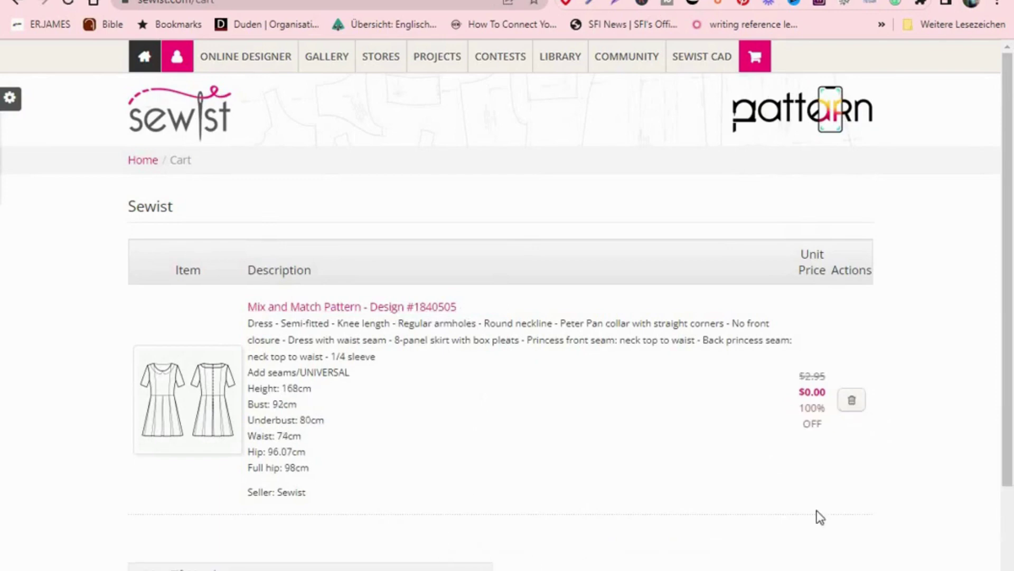
pyautogui.scroll(-5, 1006, 430)
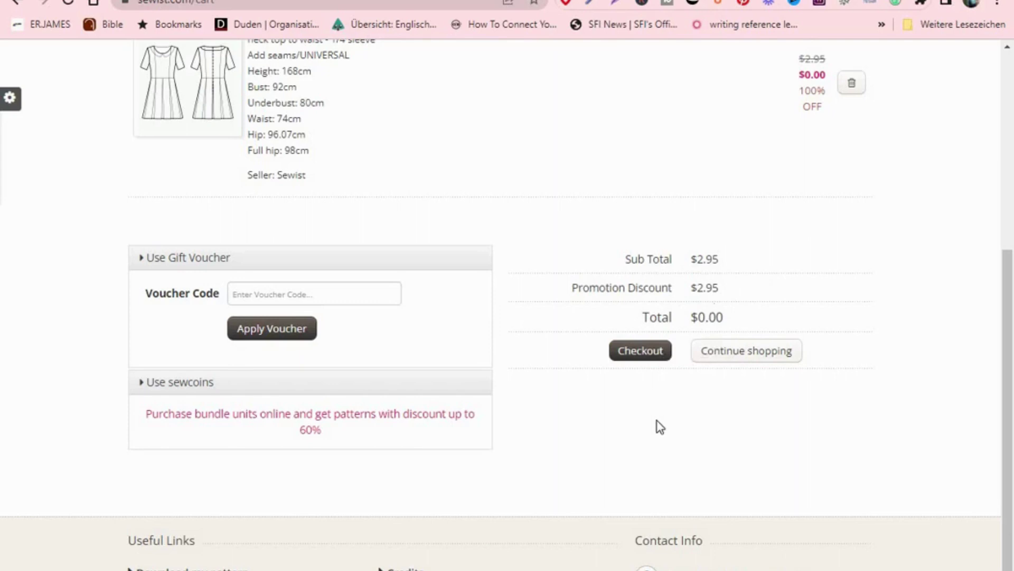
# - Check out and submit the $0.00 order for pattern Design #1840505
pyautogui.click(643, 361)
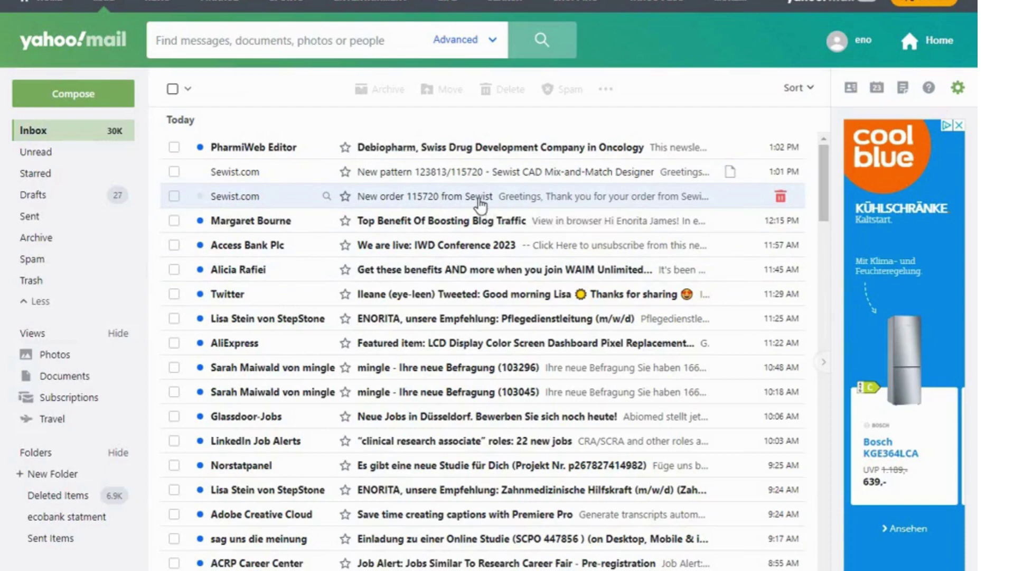
# - Open the Sewist 'New order' email listing Mix and Match Pattern - Design #1840505 at $0.00
pyautogui.click(482, 205)
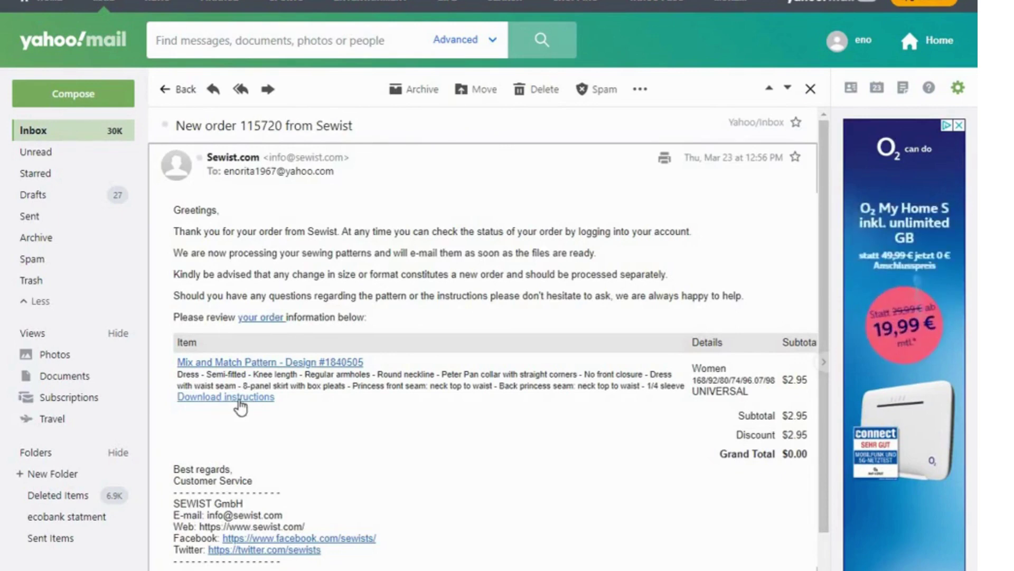
# - Open the Sewing Pattern #1840505 instruction PDF and move to page 2's piece-cutting list
pyautogui.click(240, 405)
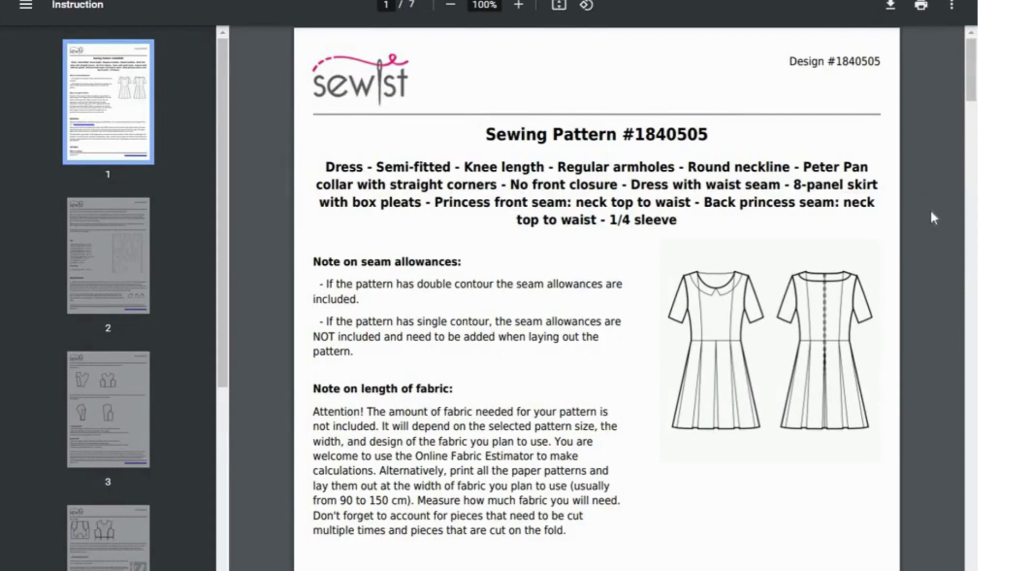
pyautogui.scroll(-2, 932, 213)
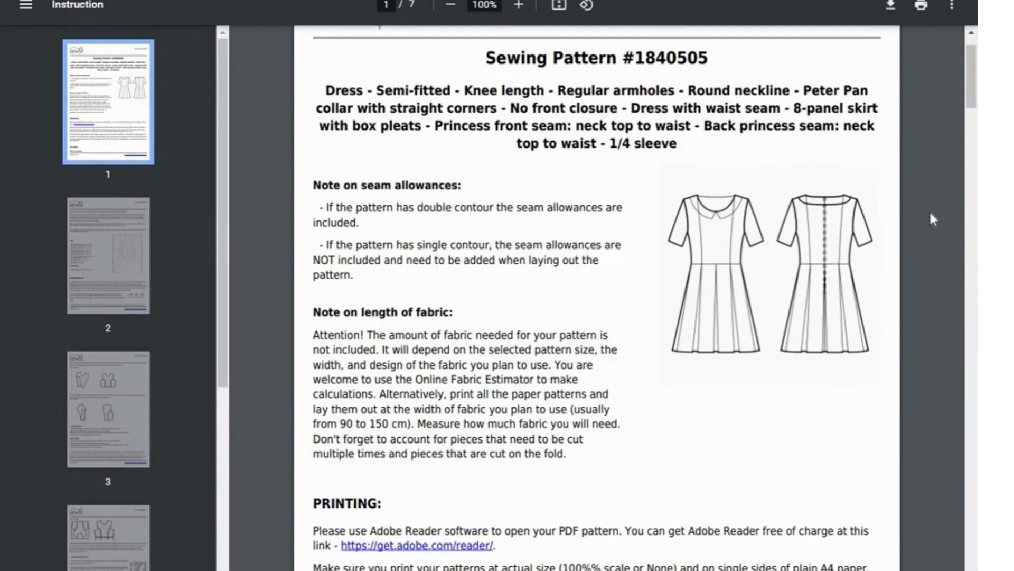
pyautogui.scroll(-1, 930, 215)
pyautogui.press('Right')
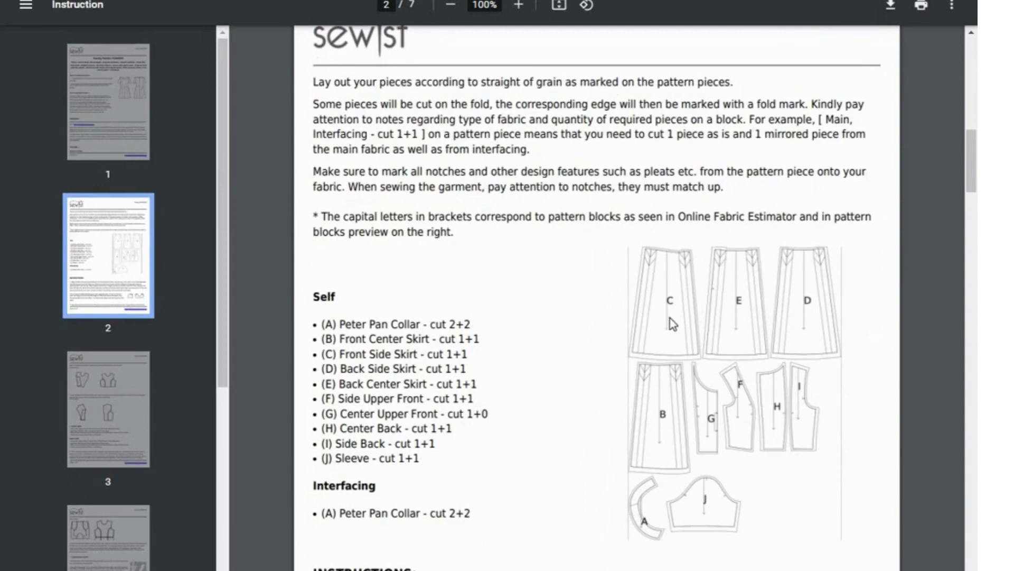